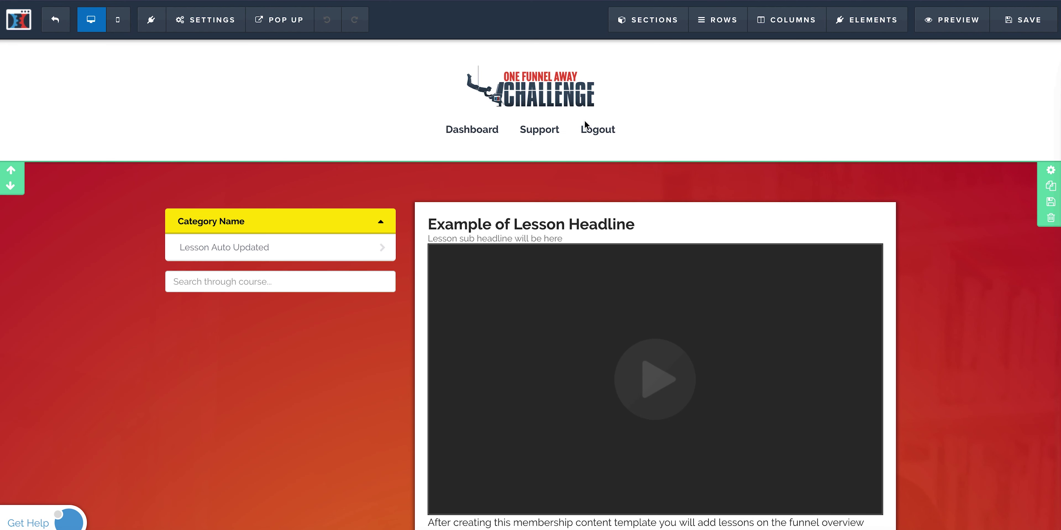
Replace the header logo with the dark-text Mobile Web Secrets logo from the uploaded image library
left_click(556, 87)
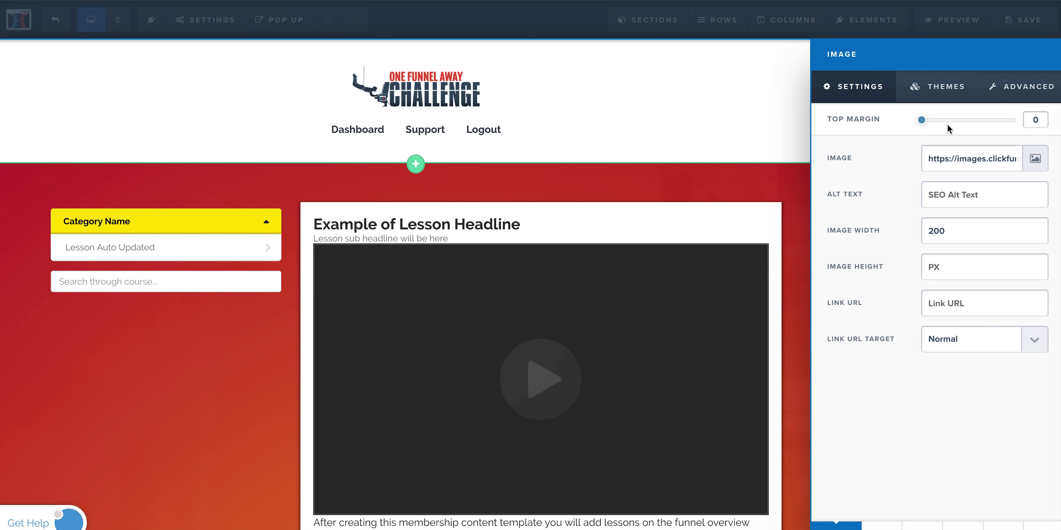
left_click(1035, 159)
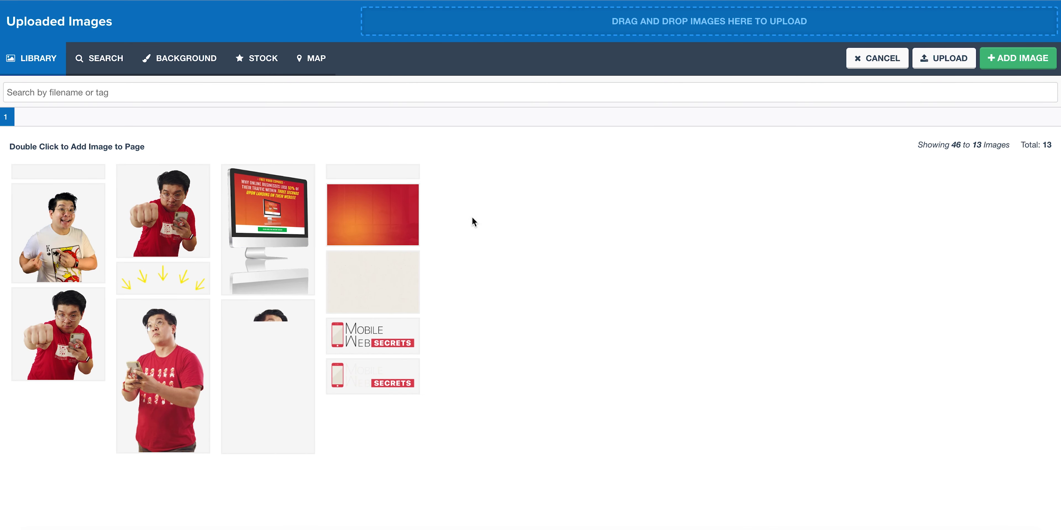
double_click(373, 320)
left_click(1035, 159)
left_click(366, 377)
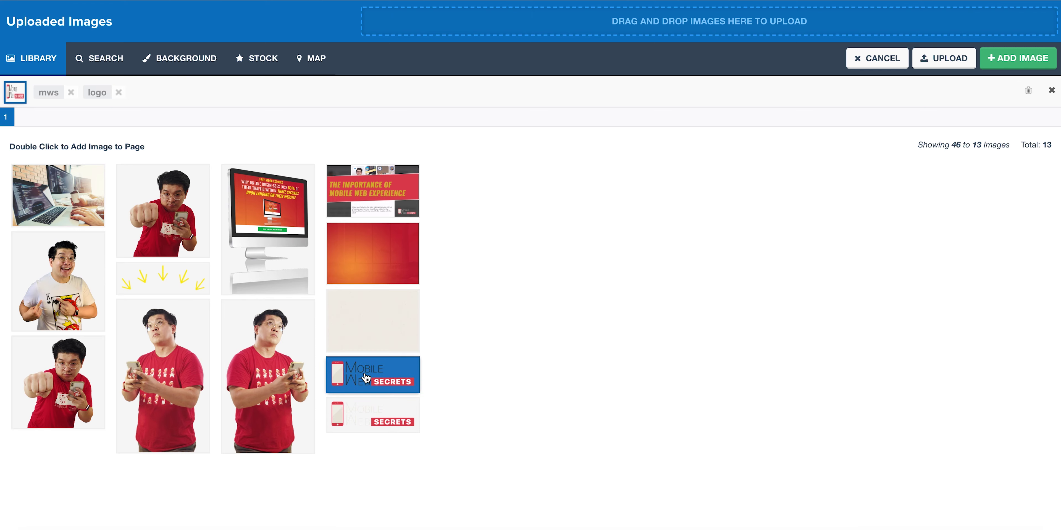
double_click(378, 383)
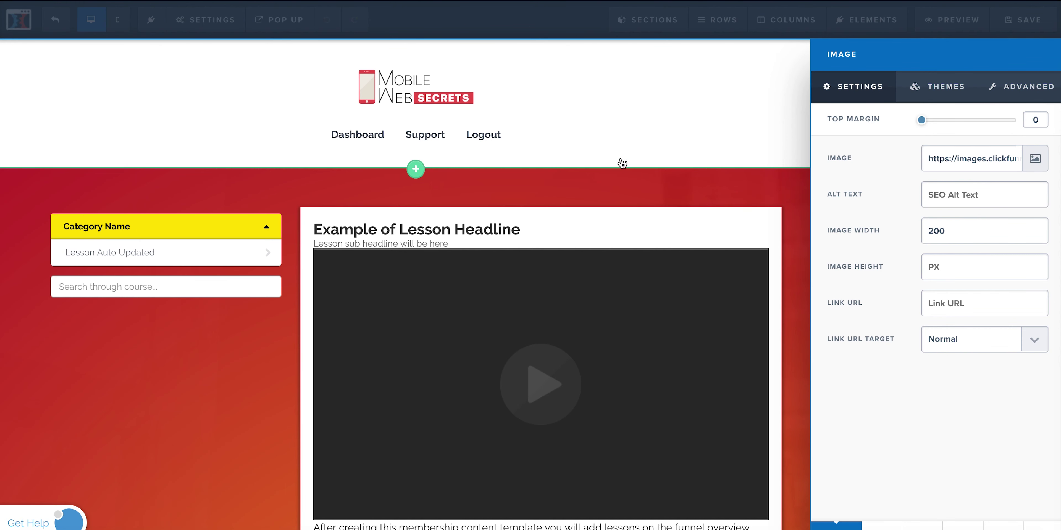
Look over the rest of the members area page down to its footer and save the page
scroll(545, 281, "down", 3)
scroll(545, 282, "down", 2)
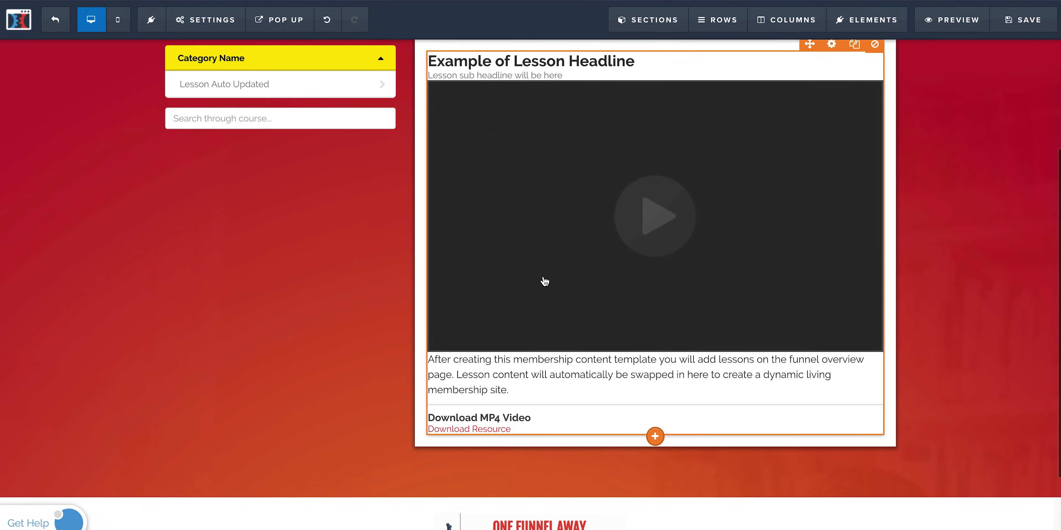
scroll(545, 282, "down", 1)
scroll(545, 282, "down", 2)
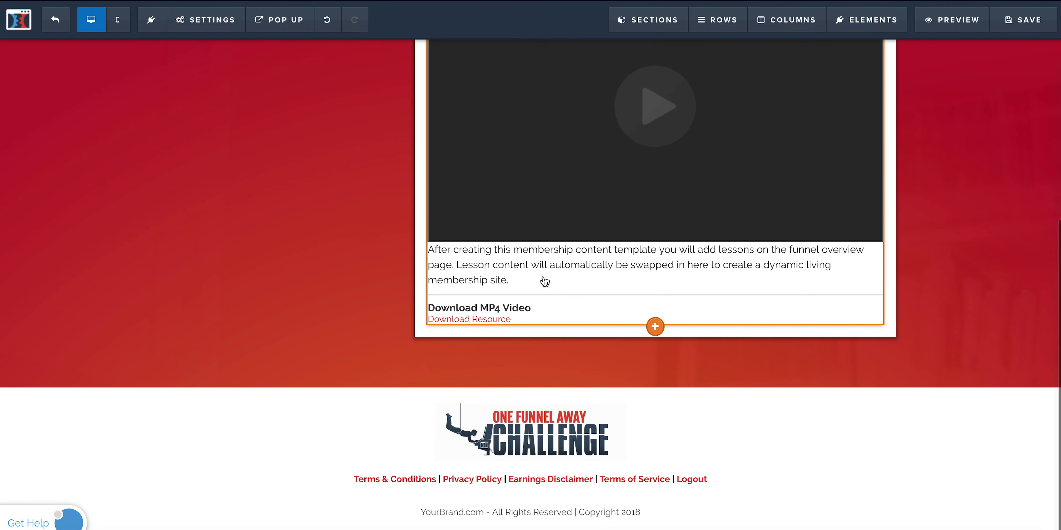
scroll(533, 271, "up", 7)
scroll(536, 276, "down", 3)
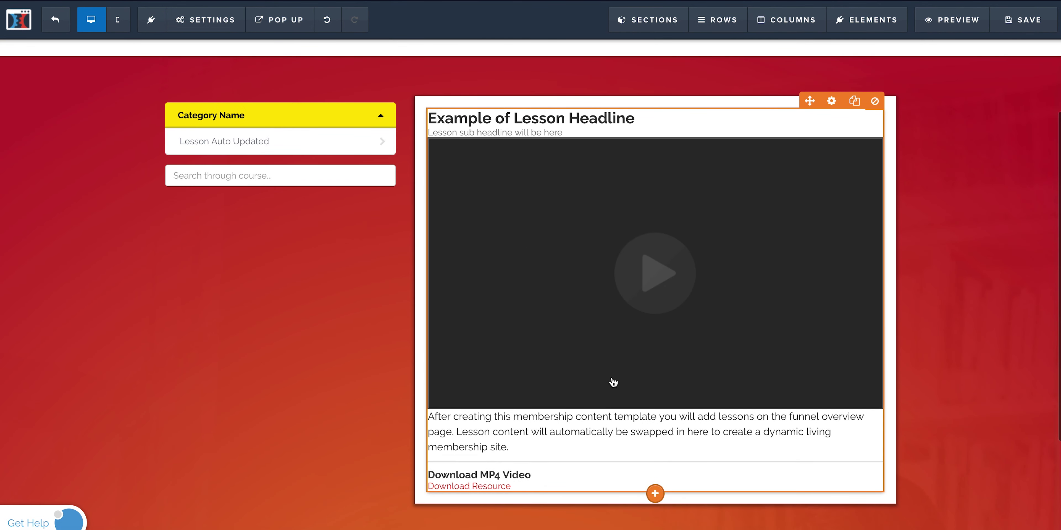
scroll(630, 378, "up", 1)
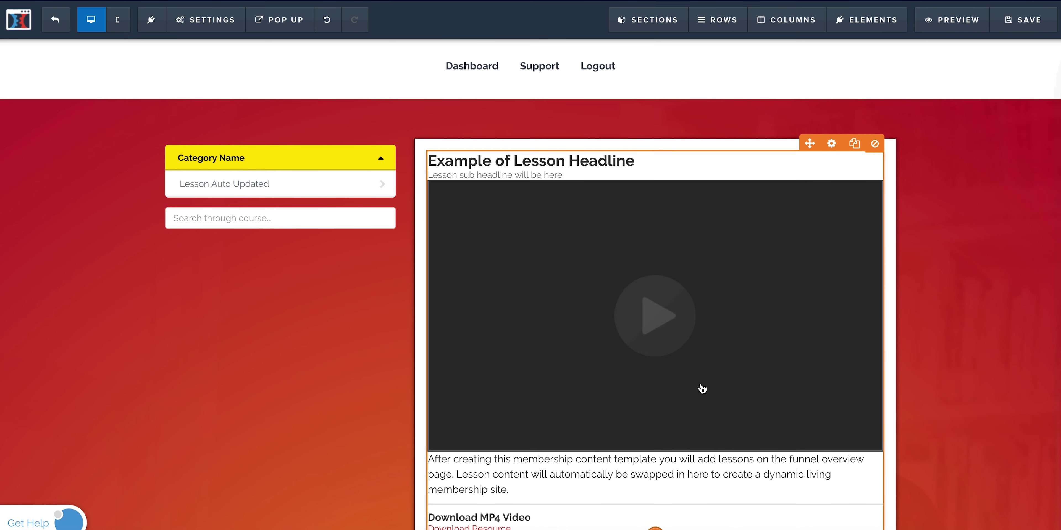
left_click(1017, 19)
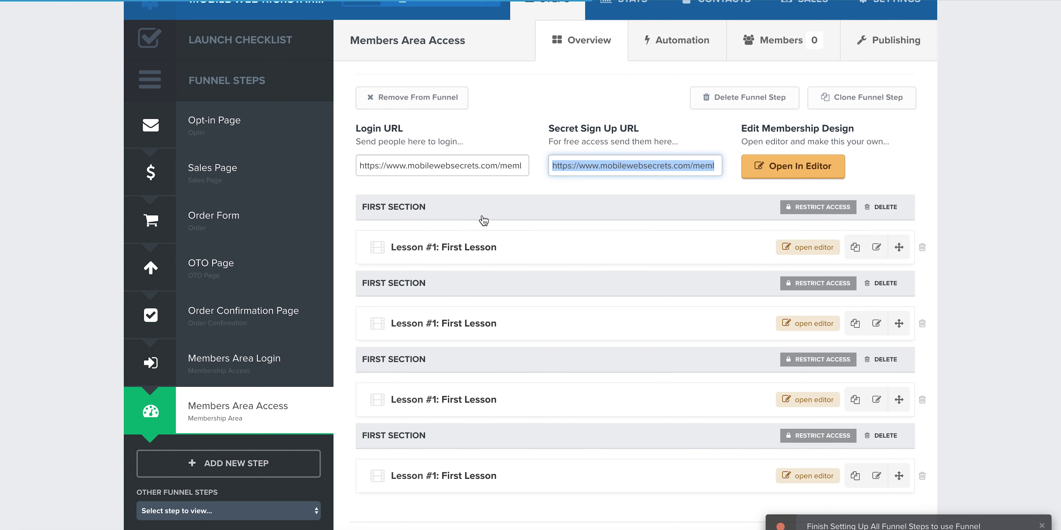
Rename the topmost lesson section to "Module 1 : Mobile Web Experience Basics" and duplicate its lesson
scroll(484, 222, "down", 1)
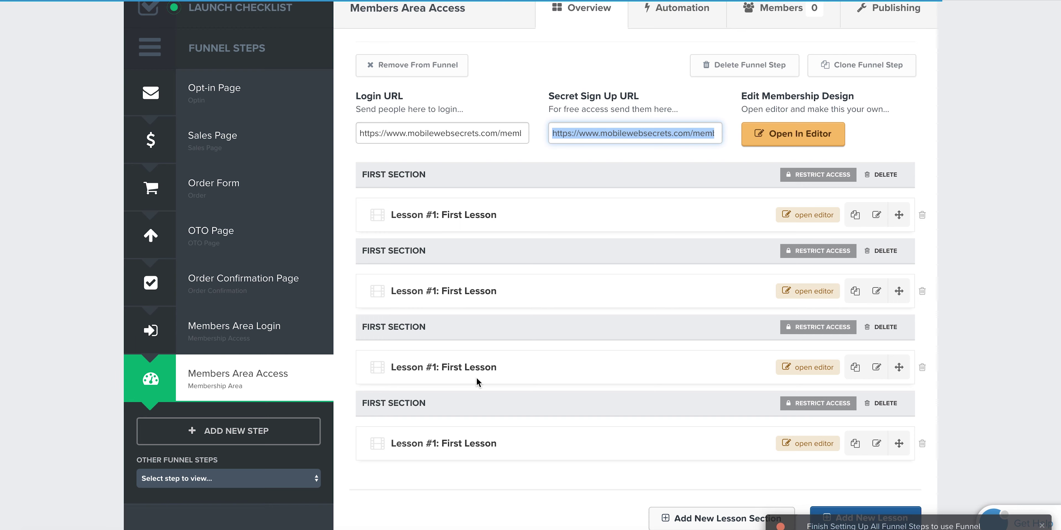
left_click(398, 172)
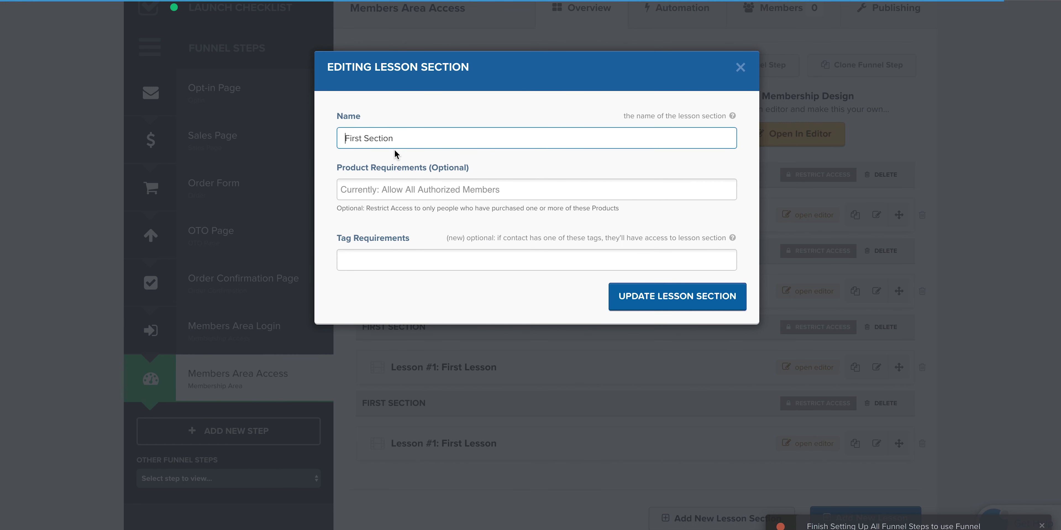
double_click(389, 138)
key("ctrl+a")
type("Module")
type("1 : Mobile W")
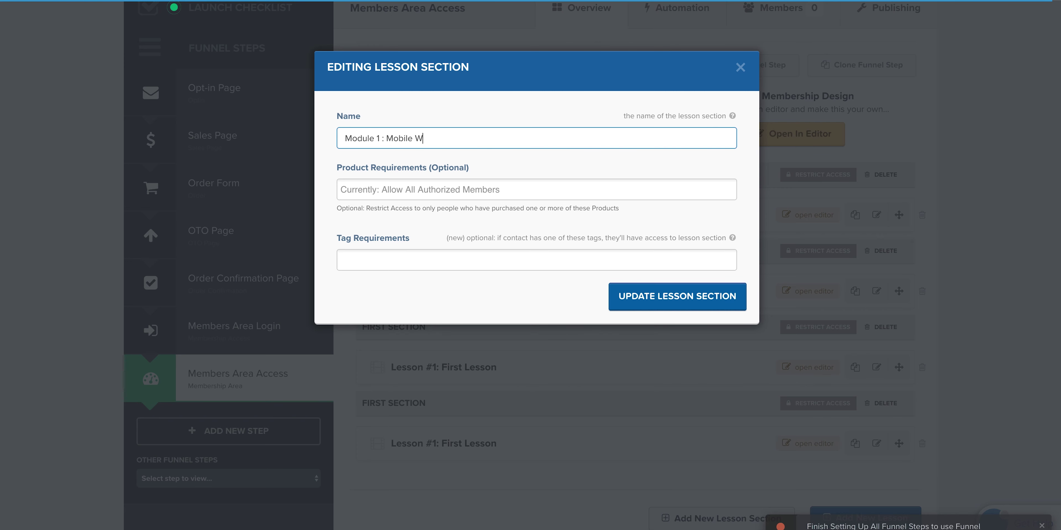
type("eb Experience Basics")
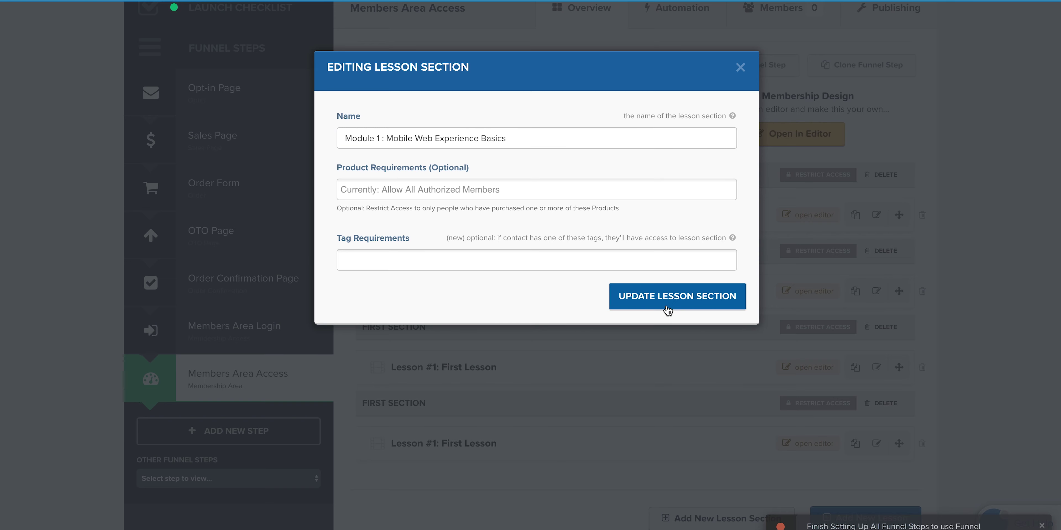
left_click(648, 297)
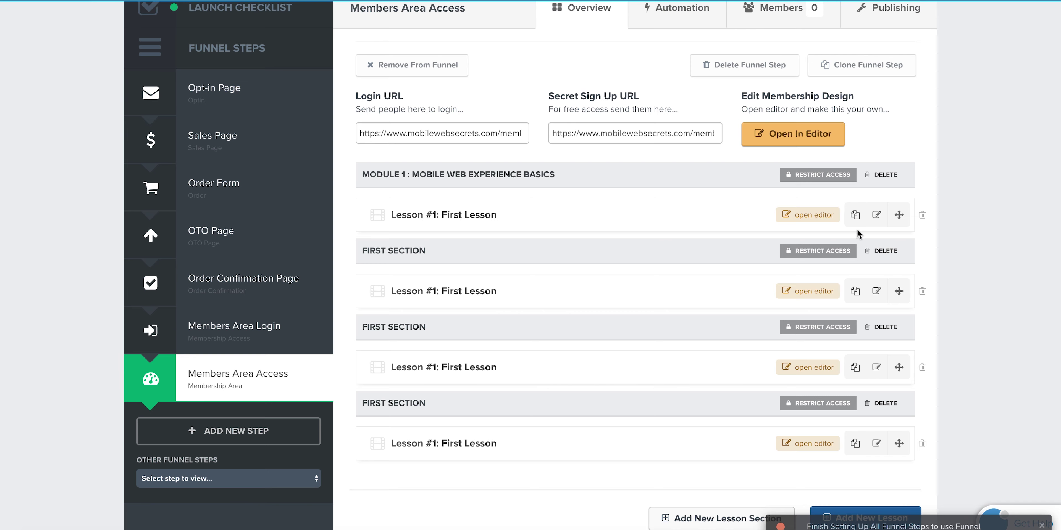
left_click(854, 217)
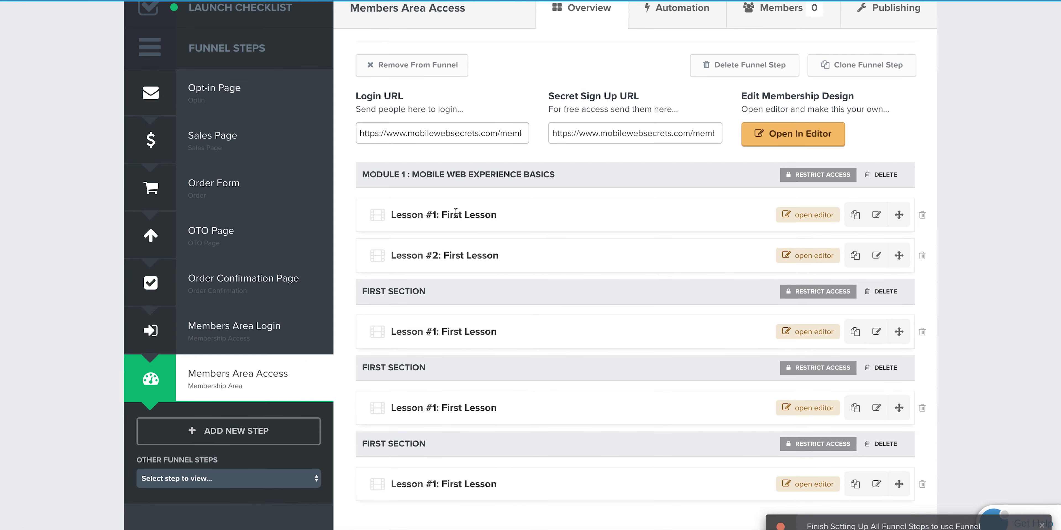
Open Module 1's Lesson #1 for content editing and set its main lesson title text to "Why is Mobile Web so important"
left_click(816, 216)
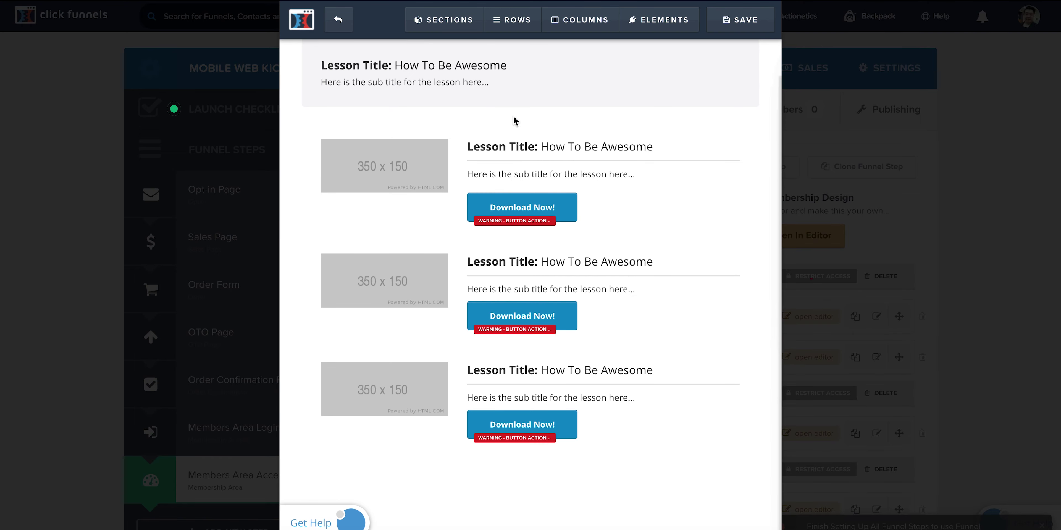
double_click(444, 66)
left_click_drag(398, 69, 621, 71)
type("Why is Mobule")
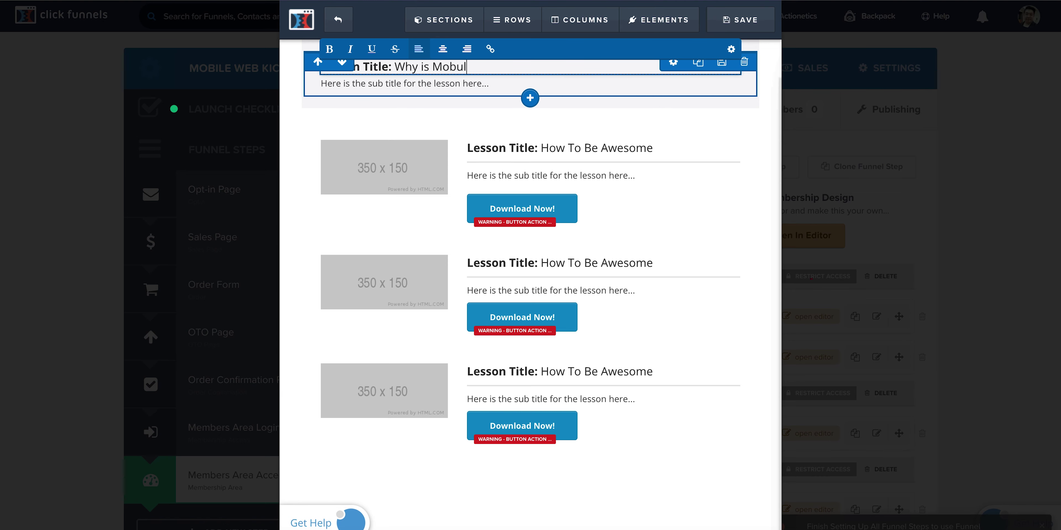
key("BackSpace")
key("BackSpace")
key("BackSpace")
type("ile Web so impa")
type("rtant")
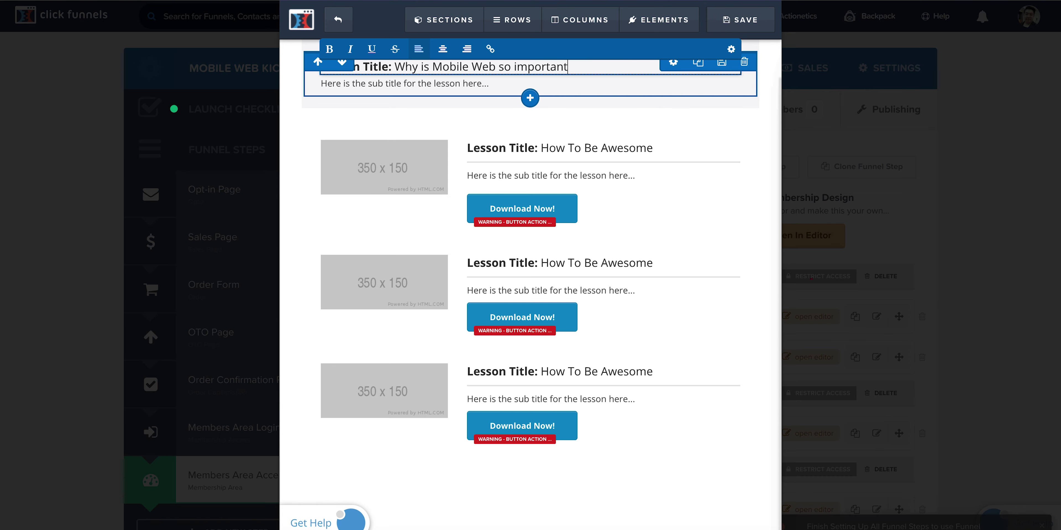
Replace the subtitle under the main lesson title with "Mobile is the Future and it will take over the world of business!"
left_click(498, 88)
triple_click(467, 82)
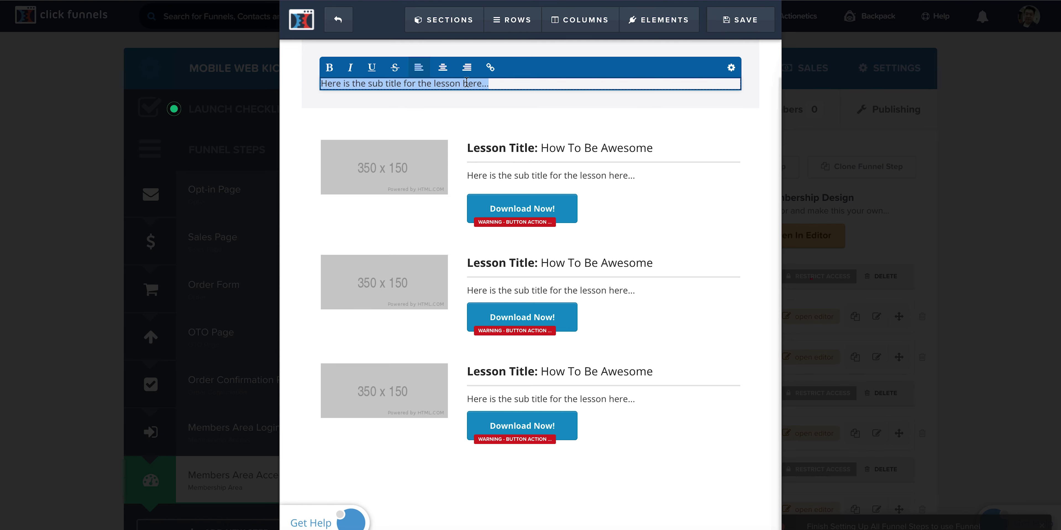
type("Mobile is the")
key("BackSpace")
key("BackSpace")
type("the Future a")
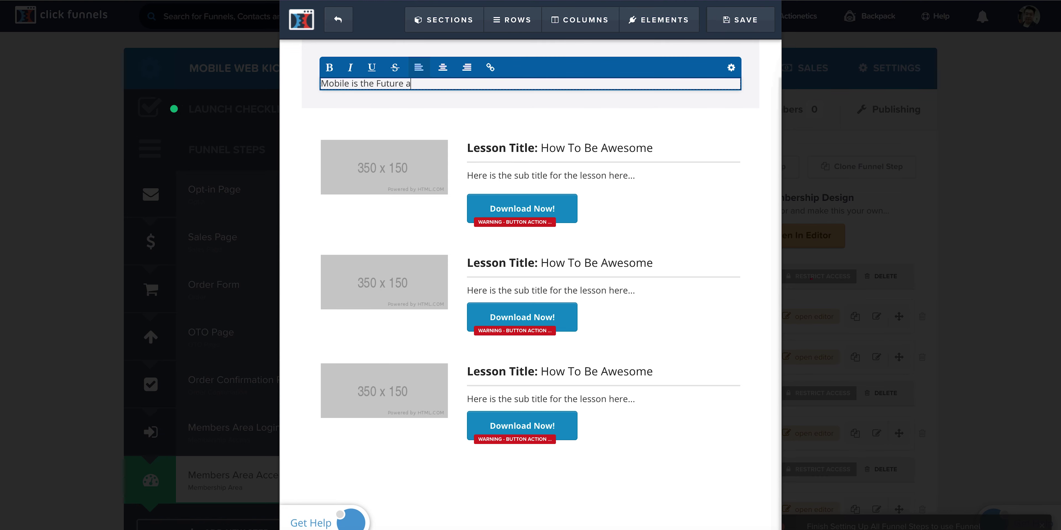
type("nd it will take over the world of business!")
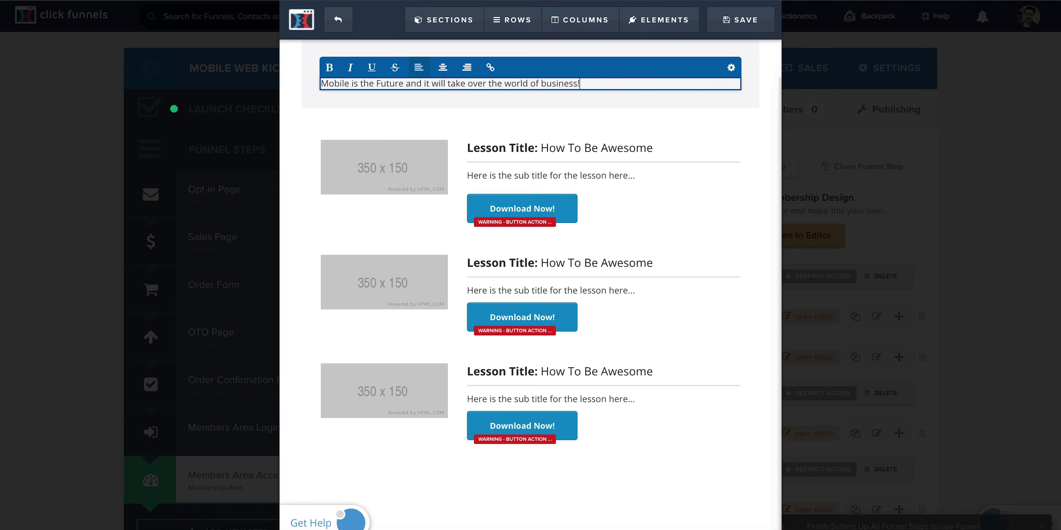
left_click(548, 157)
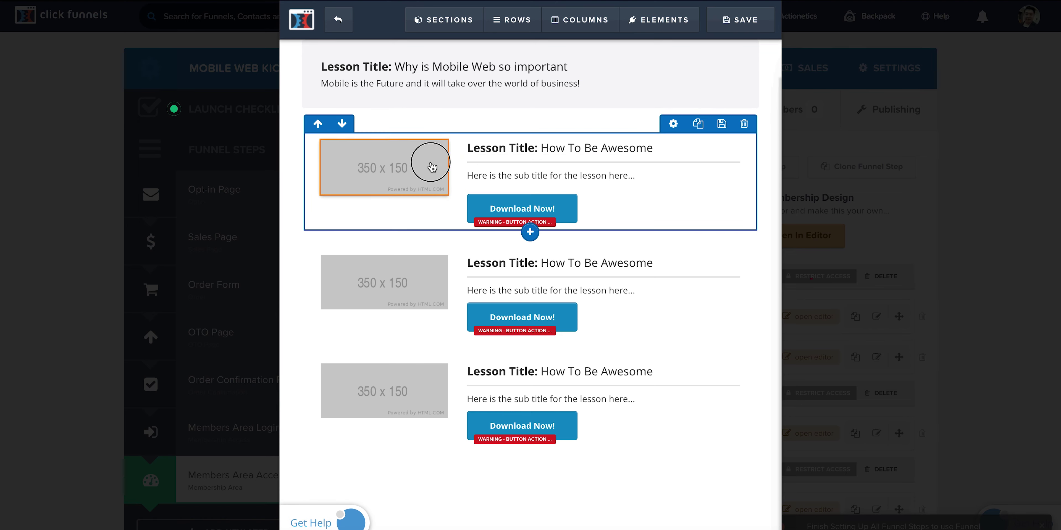
Add a video element to the first content block, between its subtitle and download button, keeping the placeholder image
scroll(428, 169, "right", 3)
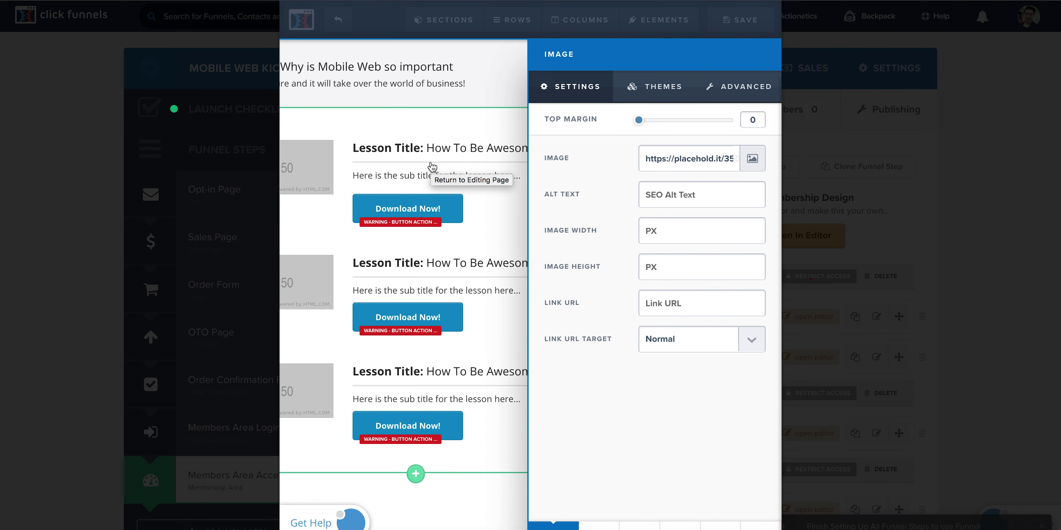
left_click(471, 162)
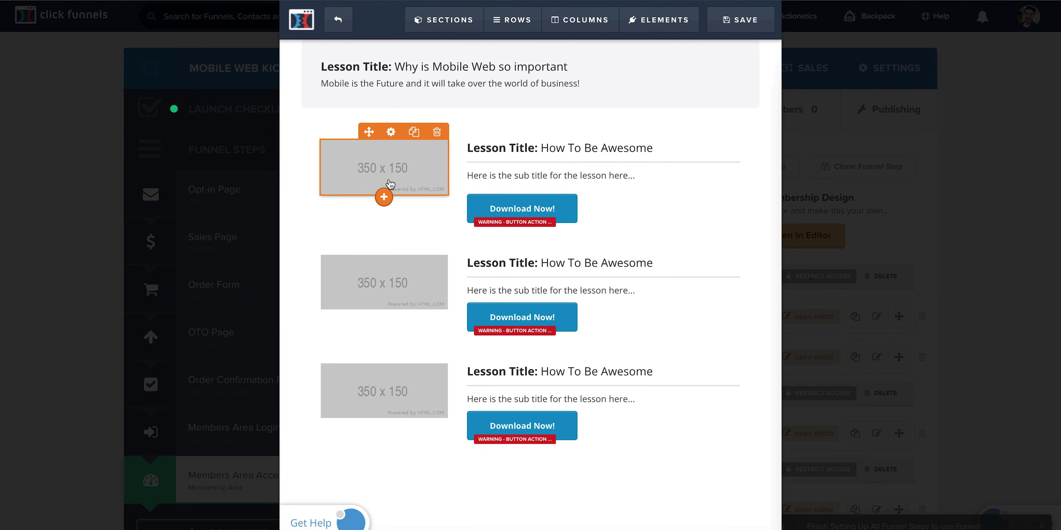
mouse_move(668, 21)
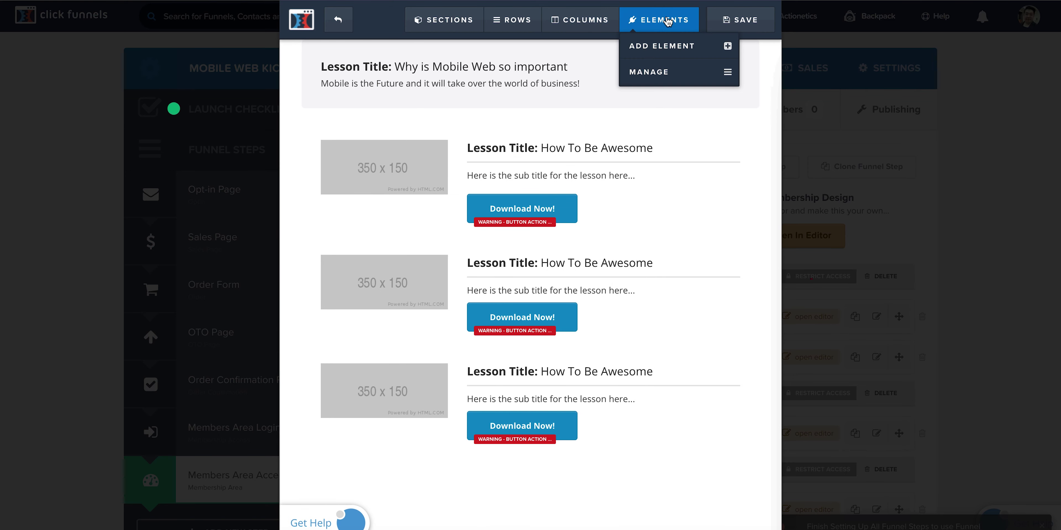
left_click(676, 45)
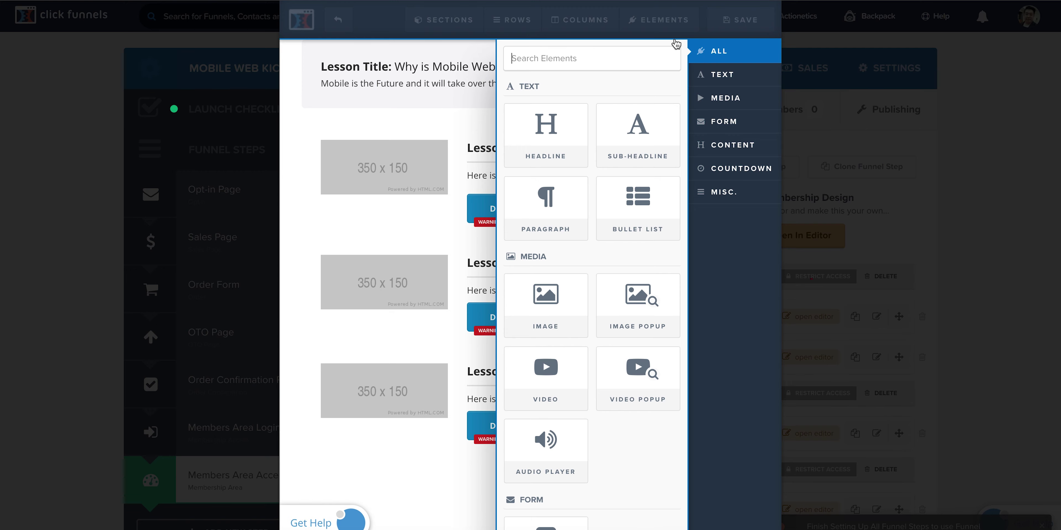
left_click_drag(548, 299, 378, 163)
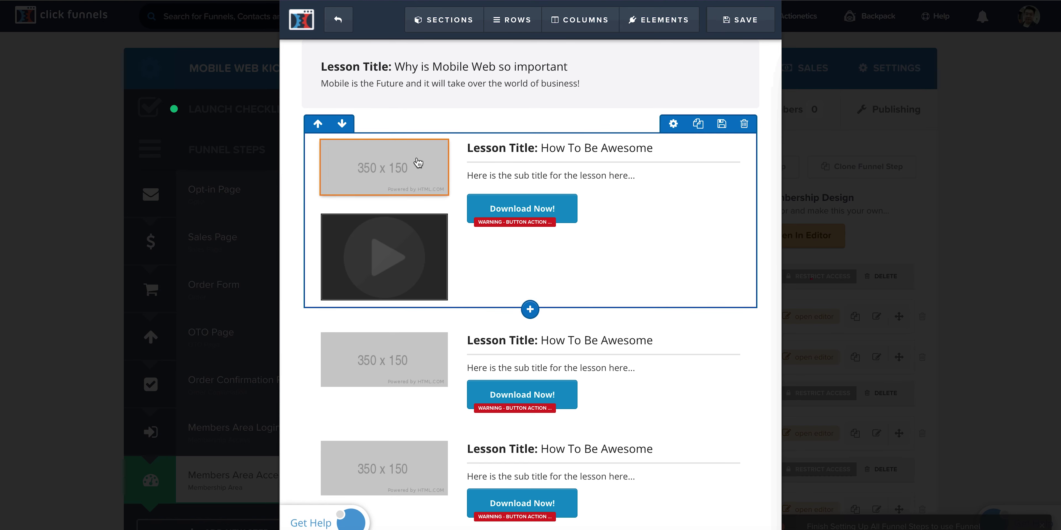
left_click(445, 133)
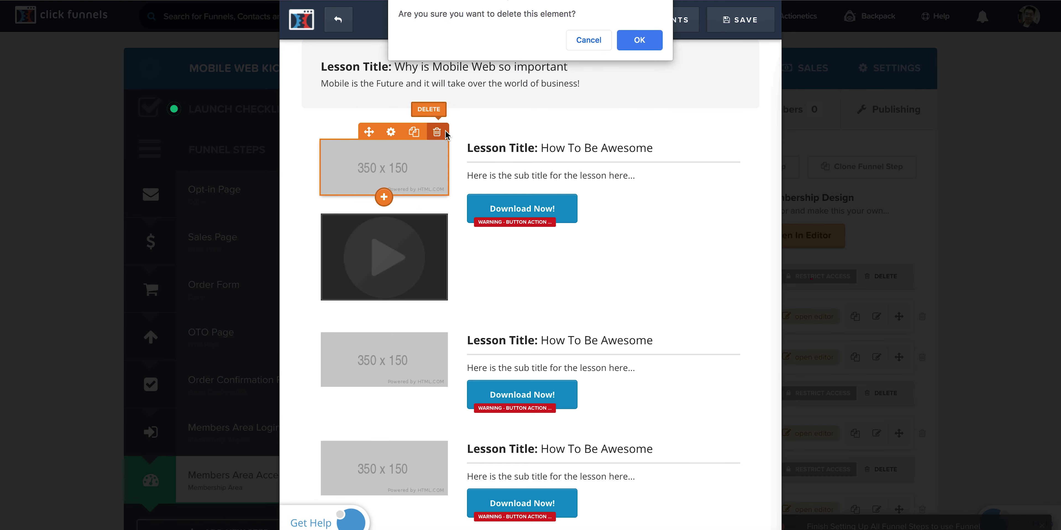
left_click(576, 48)
left_click_drag(547, 191, 548, 191)
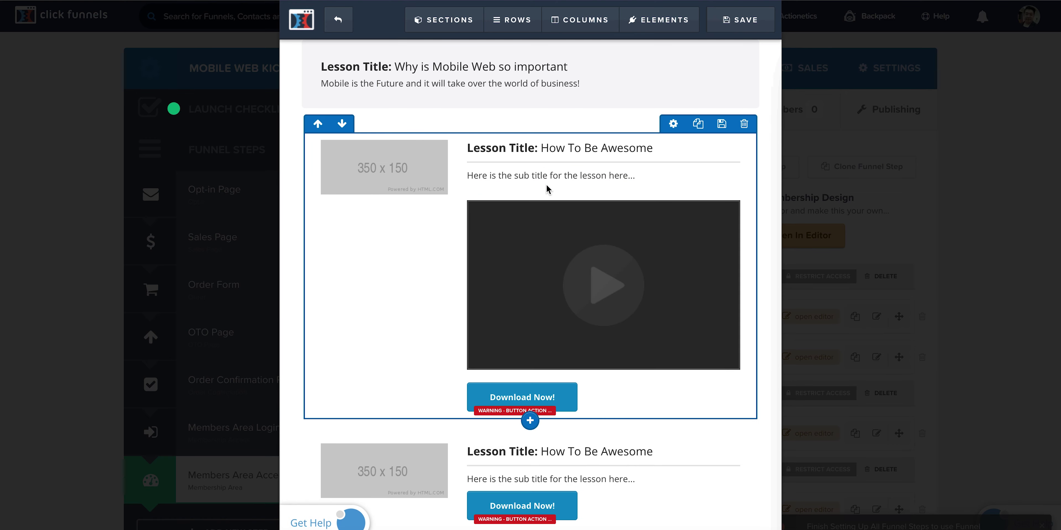
Examine the new video element's settings, including its video type and embed code
left_click(701, 396)
left_click(486, 393)
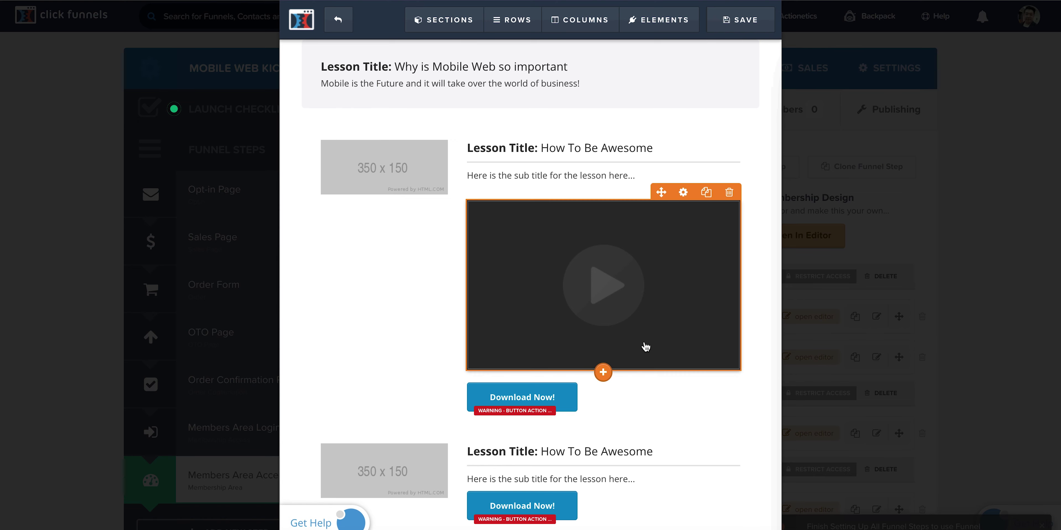
left_click(683, 192)
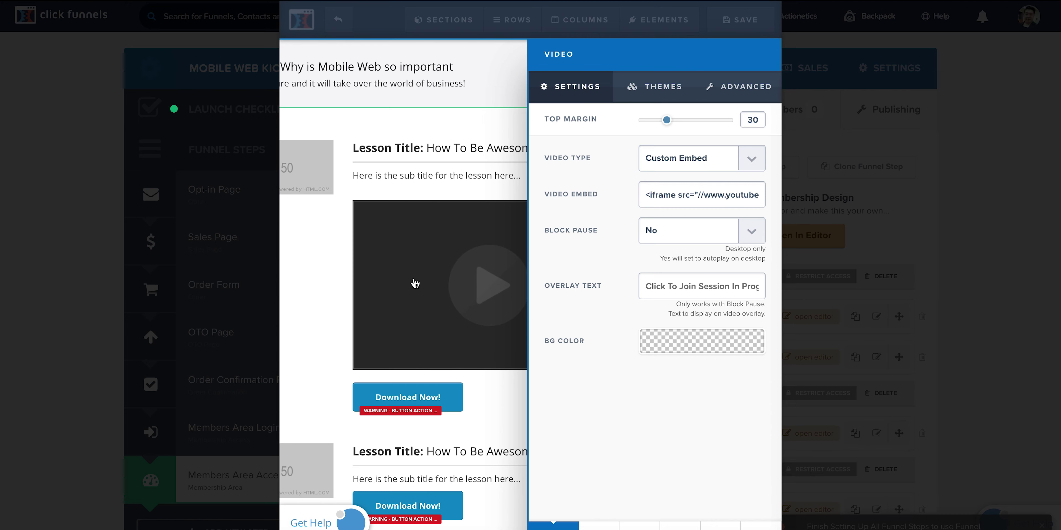
left_click(343, 237)
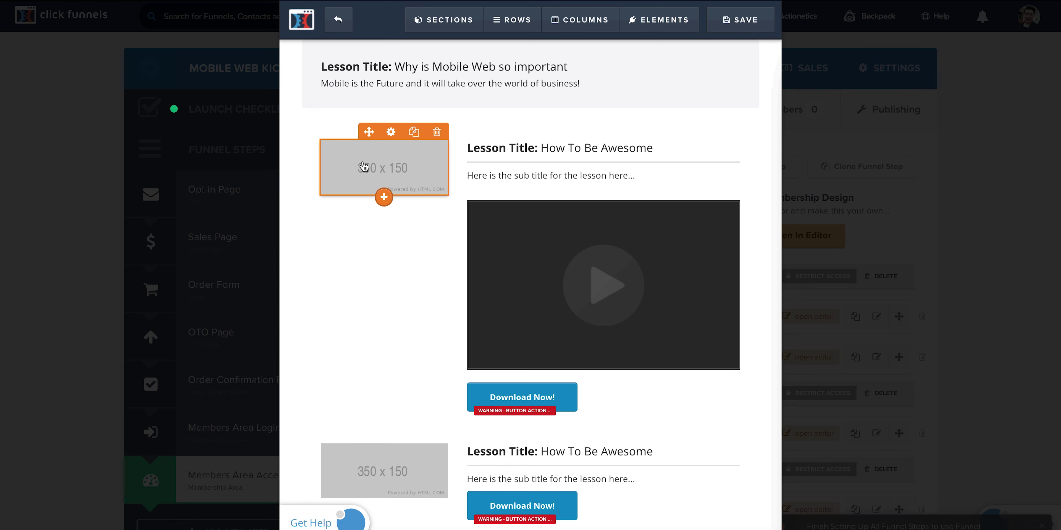
Save the lesson content and return to the Members Area Access overview
scroll(589, 247, "down", 3)
scroll(589, 247, "up", 3)
left_click(745, 21)
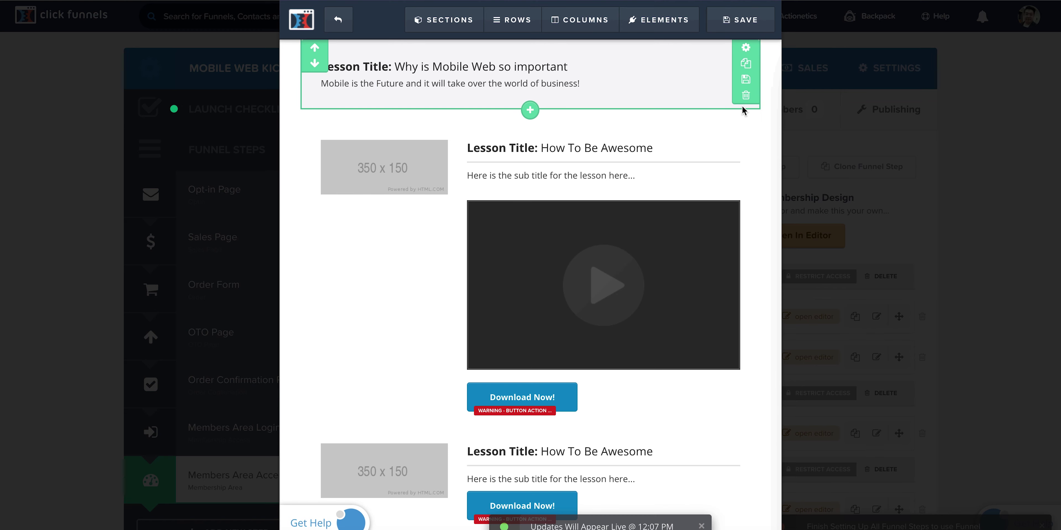
left_click(442, 20)
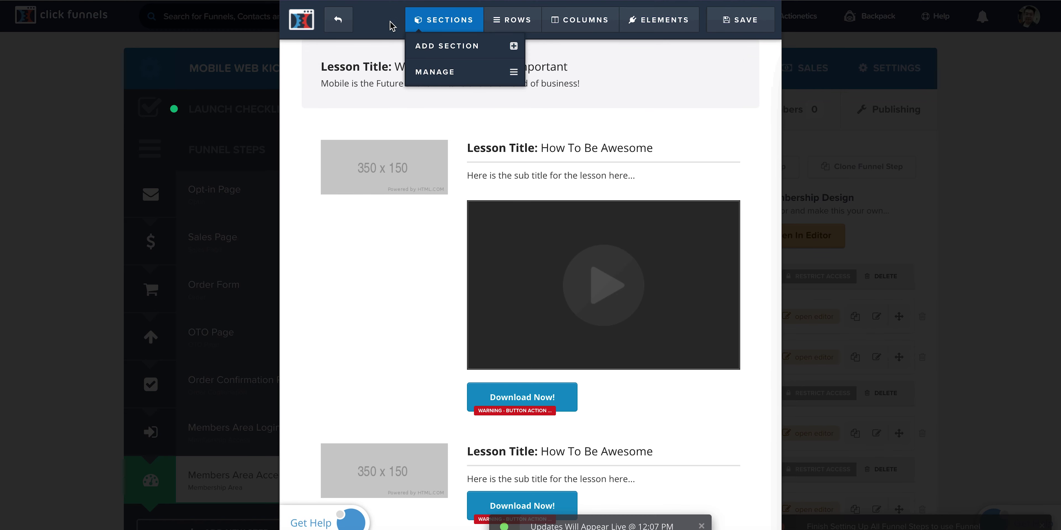
left_click(338, 19)
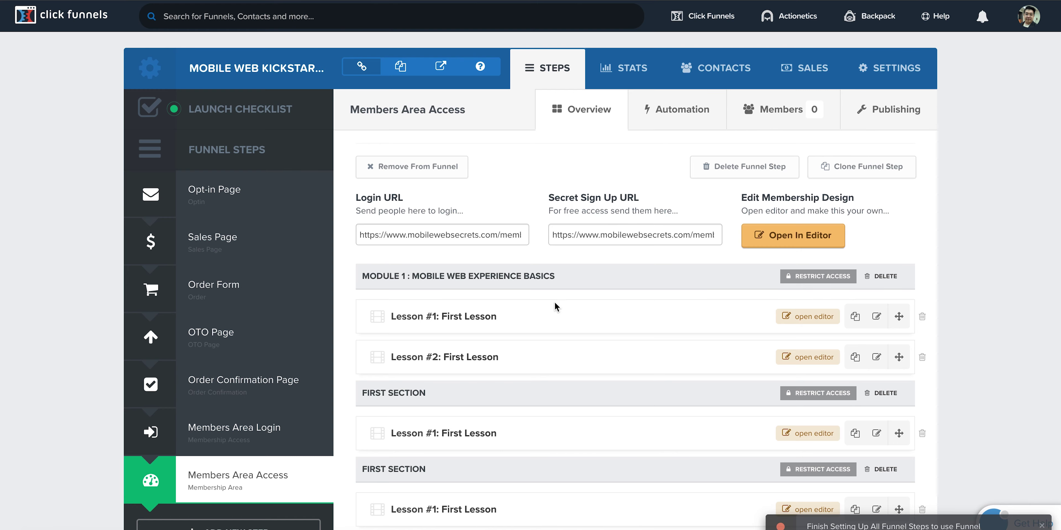
Rename Lesson #1 of Module 1 to "The Importance of Mobile Web" and update the lesson
left_click(806, 315)
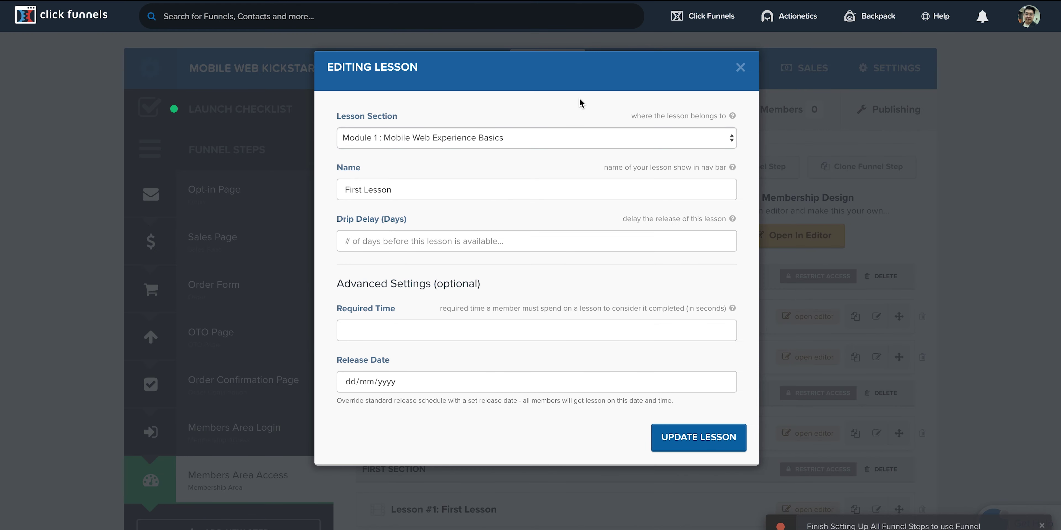
triple_click(452, 189)
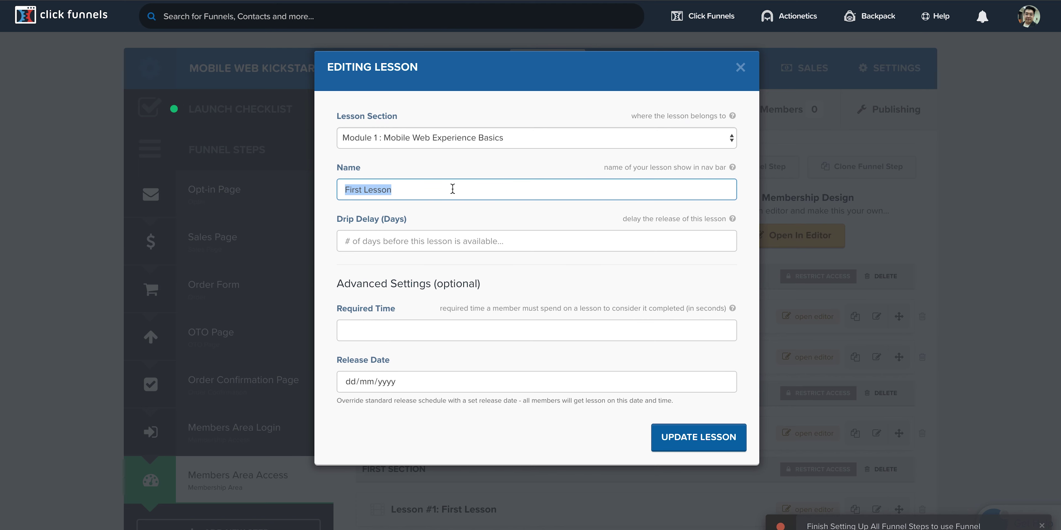
type("The Importance of Mobile Web")
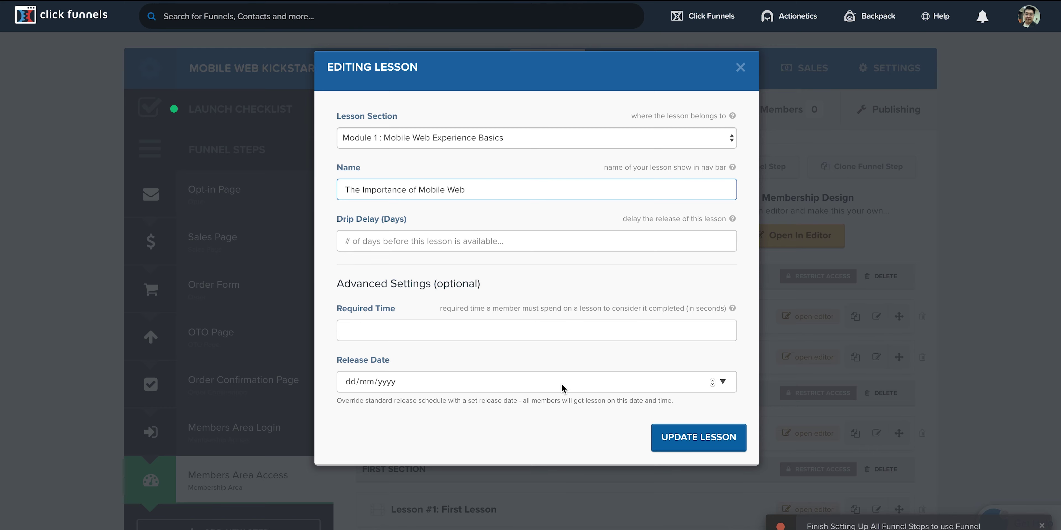
left_click(664, 437)
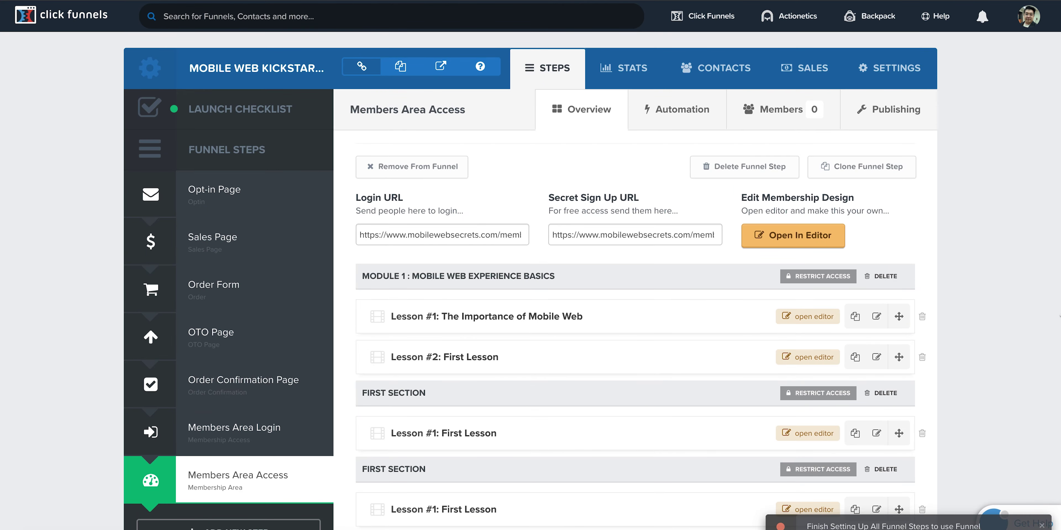